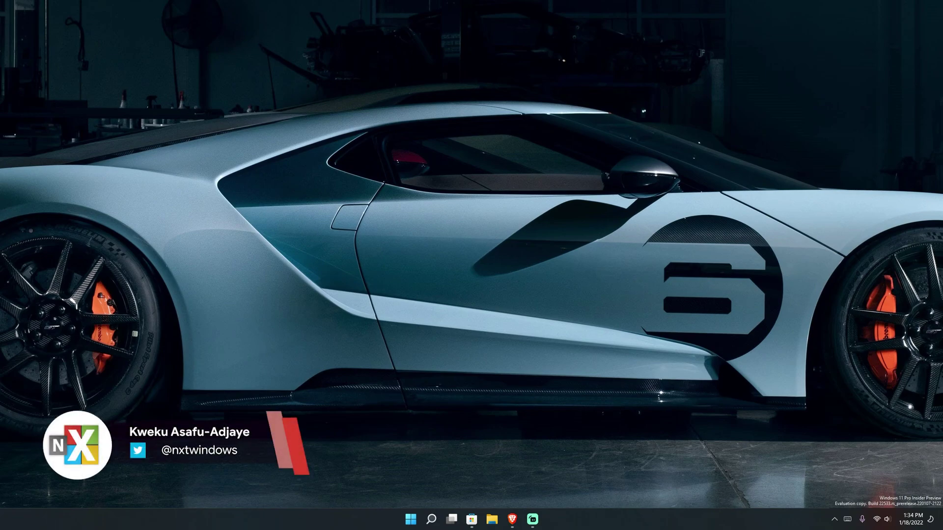
Search Microsoft Store for 'wsatools' and open the WSATools product page.
{"action": "key", "text": "super+1"}
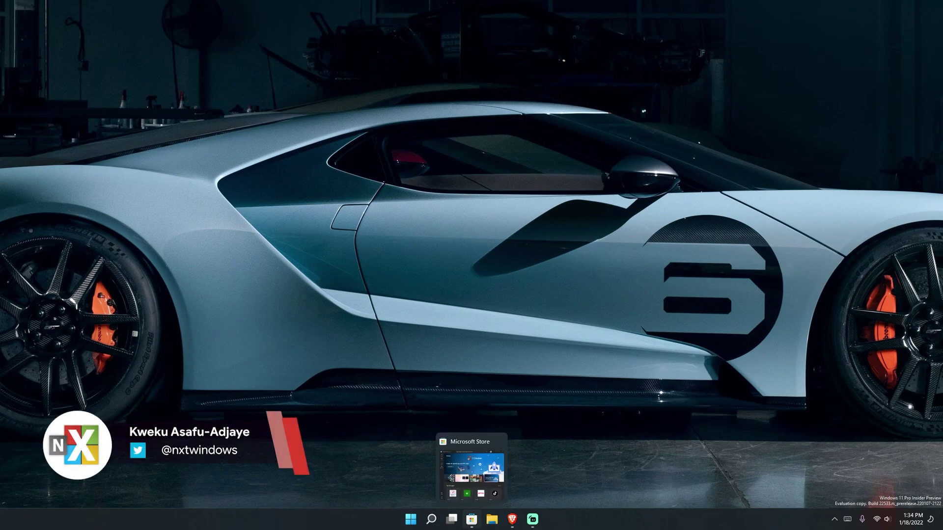
{"action": "left_click", "coordinate": [698, 82]}
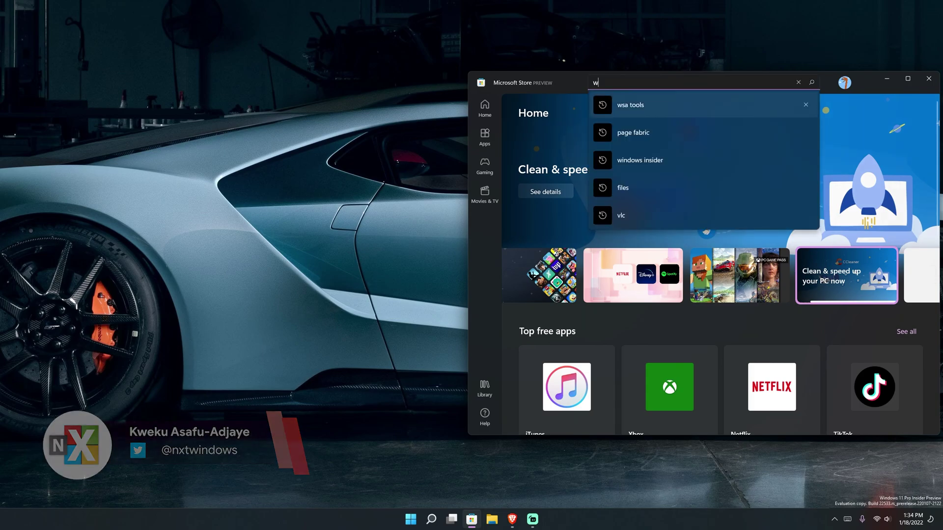
{"action": "type", "text": "wsa"}
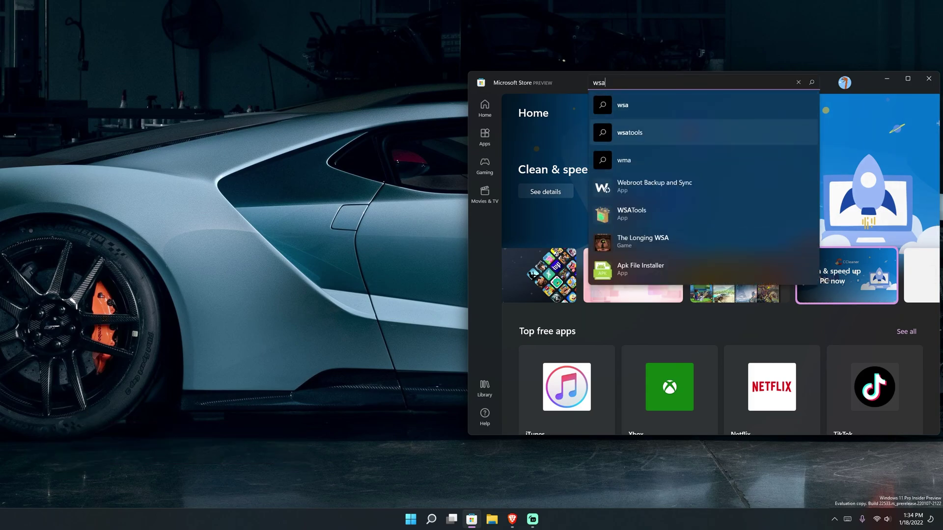
{"action": "left_click", "coordinate": [629, 132]}
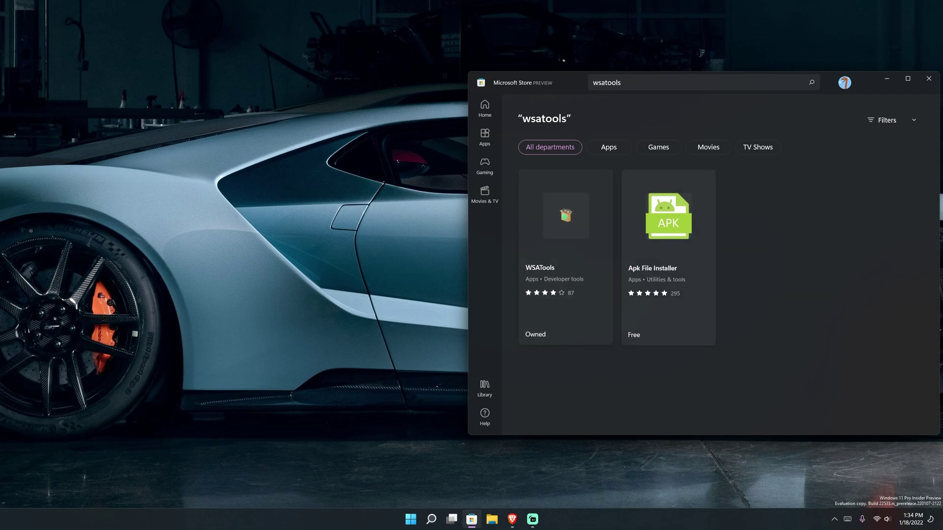
{"action": "left_click", "coordinate": [566, 255]}
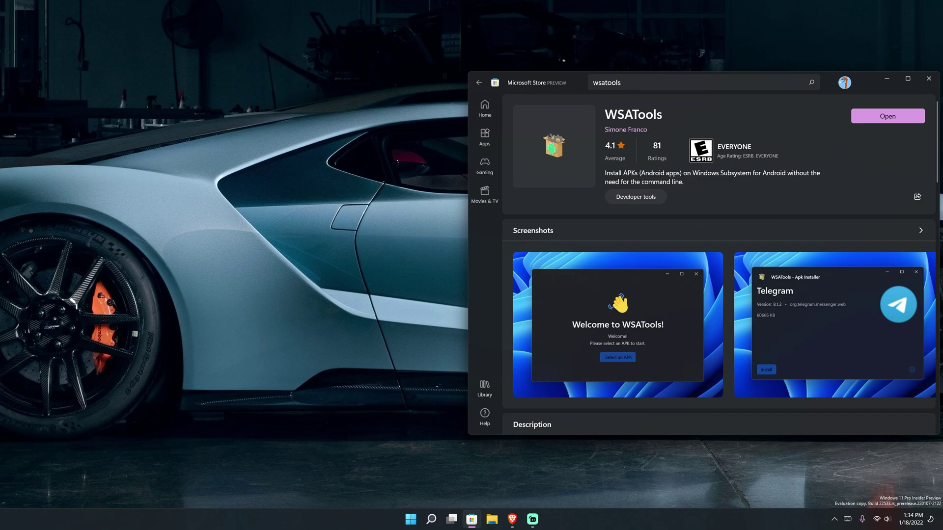
Maximize the Store window and preview the second screenshot at full size.
{"action": "left_click", "coordinate": [908, 79]}
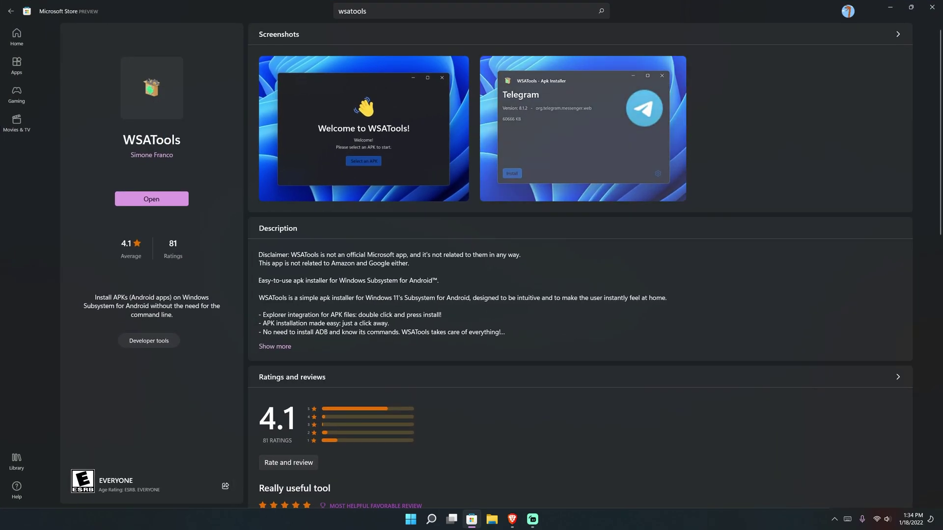
{"action": "left_click", "coordinate": [583, 129]}
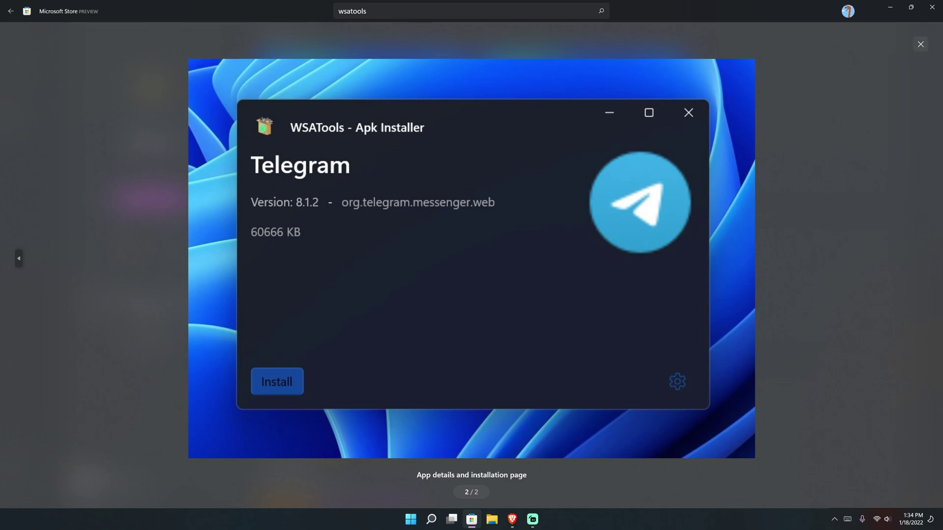
{"action": "key", "text": "Escape"}
Launch WSATools from its store page and center its welcome window on the desktop.
{"action": "left_click", "coordinate": [151, 199]}
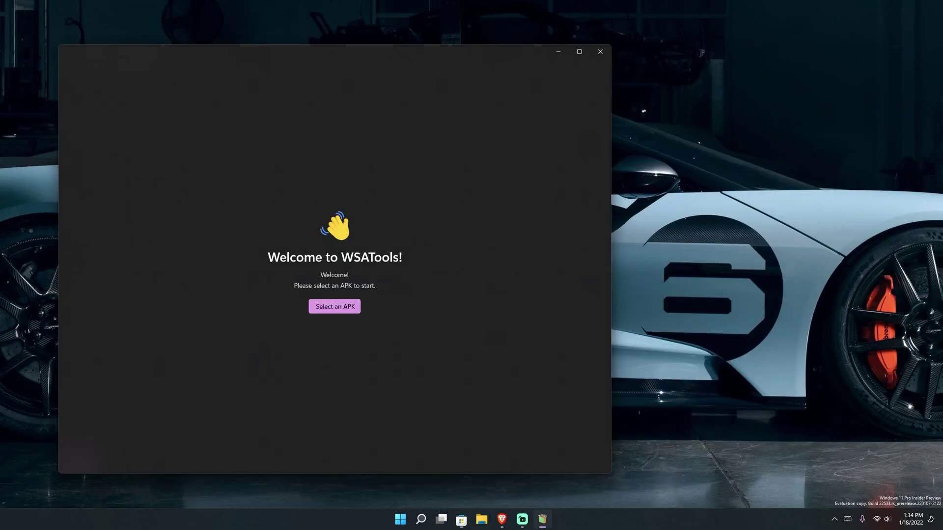
{"action": "left_click_drag", "start_coordinate": [410, 50], "coordinate": [560, 43]}
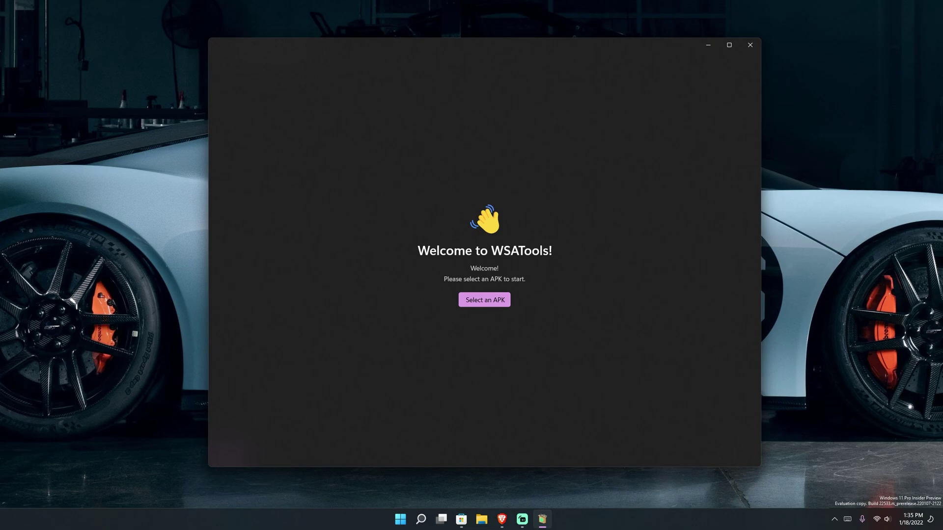
Bring up APKMirror in Brave and search the site for 'google'.
{"action": "left_click", "coordinate": [501, 519]}
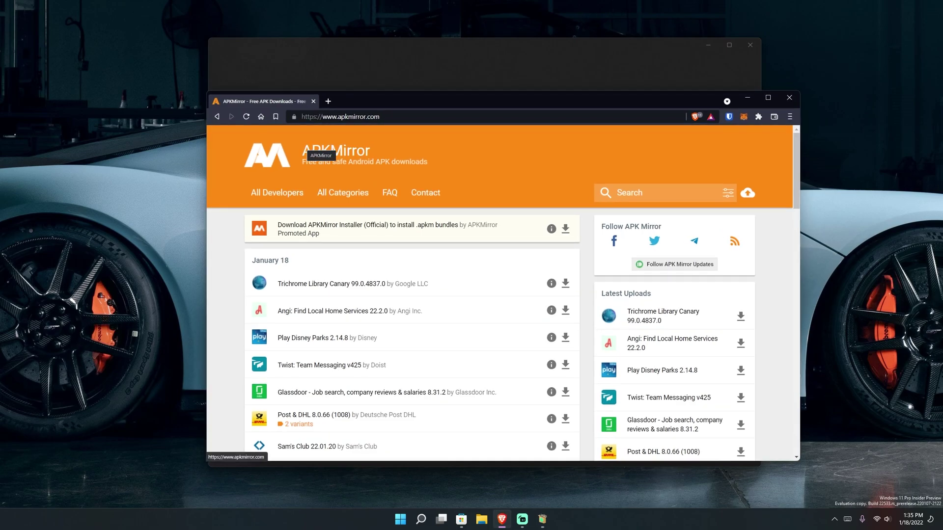
{"action": "scroll", "coordinate": [500, 294], "scroll_direction": "down", "scroll_amount": 2}
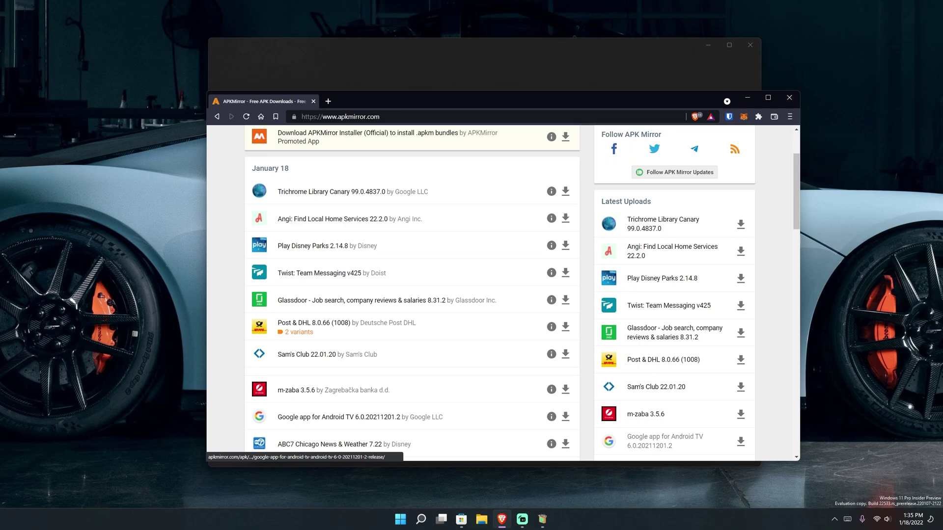
{"action": "scroll", "coordinate": [663, 437], "scroll_direction": "up", "scroll_amount": 2}
{"action": "left_click", "coordinate": [638, 193]}
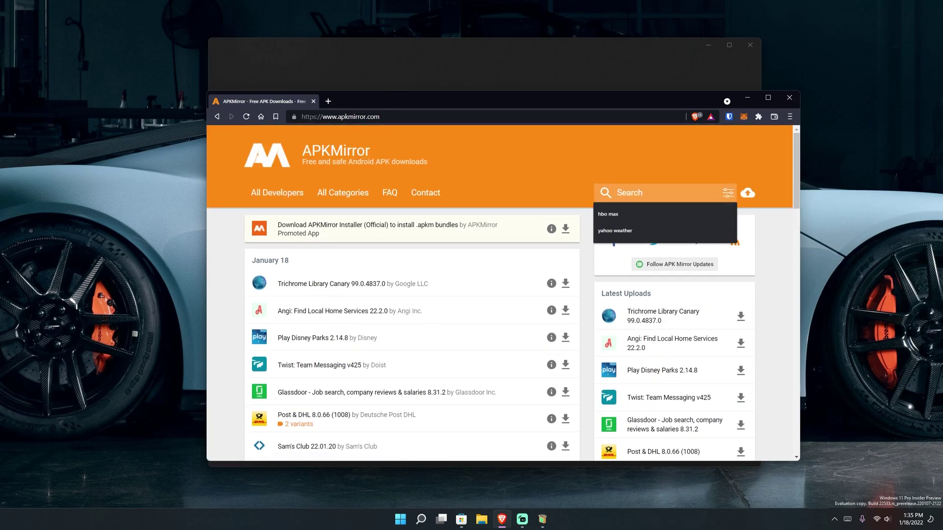
{"action": "type", "text": "google"}
{"action": "key", "text": "Return"}
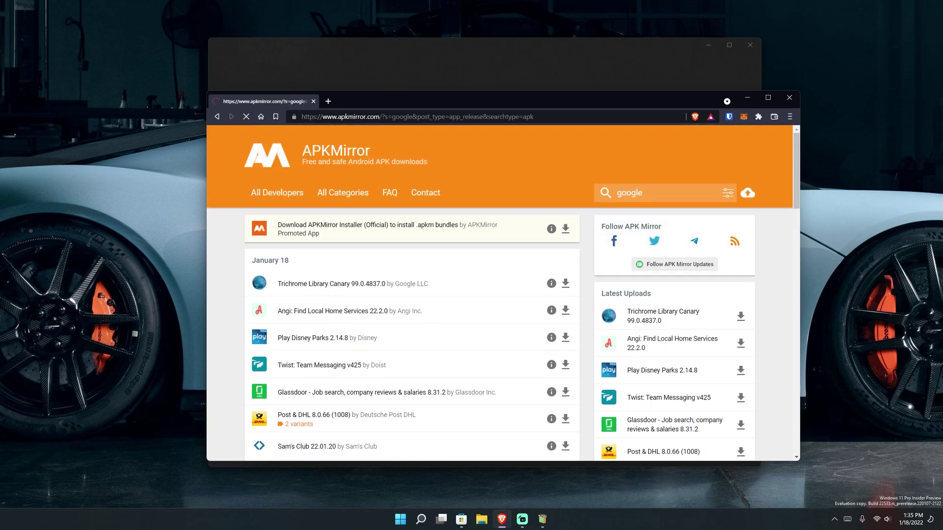
Scroll the Google results, opening and closing the Submit an APK form.
{"action": "scroll", "coordinate": [413, 294], "scroll_direction": "down", "scroll_amount": 3}
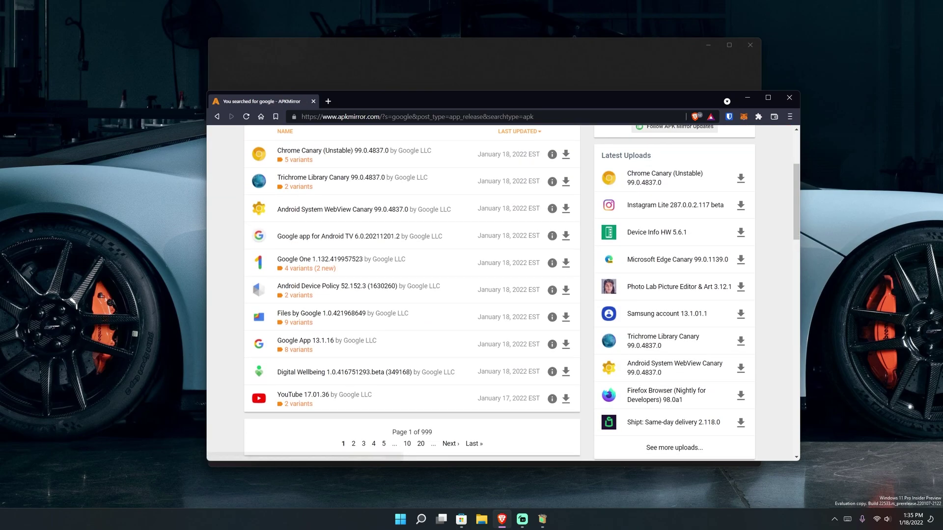
{"action": "scroll", "coordinate": [413, 295], "scroll_direction": "down", "scroll_amount": 1}
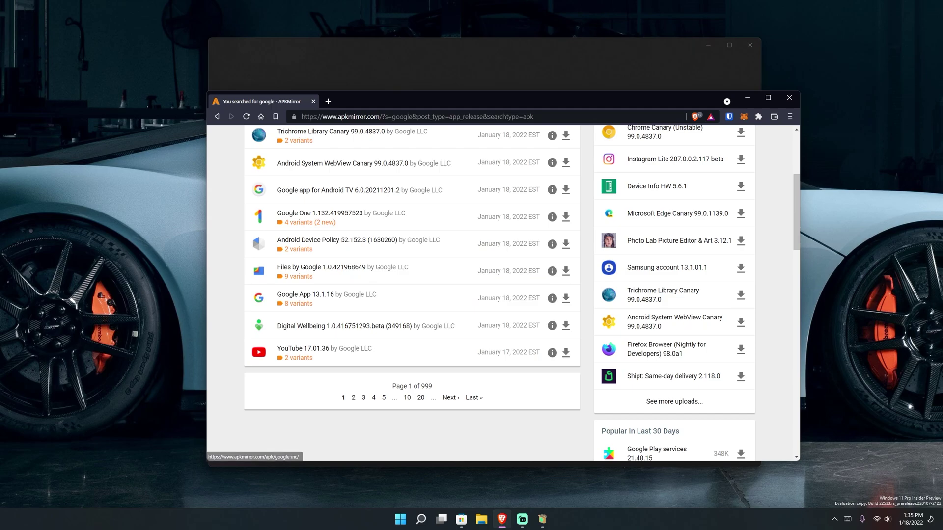
{"action": "left_click", "coordinate": [566, 298]}
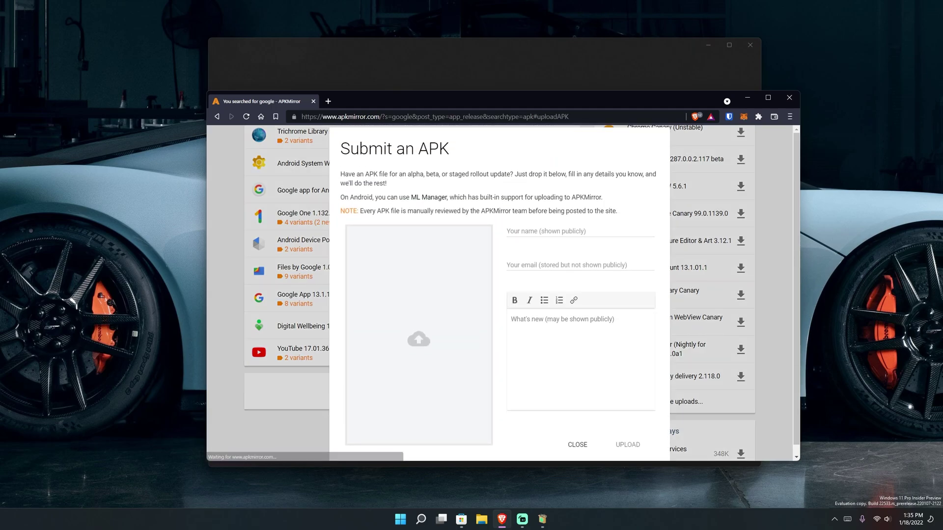
{"action": "left_click", "coordinate": [318, 295]}
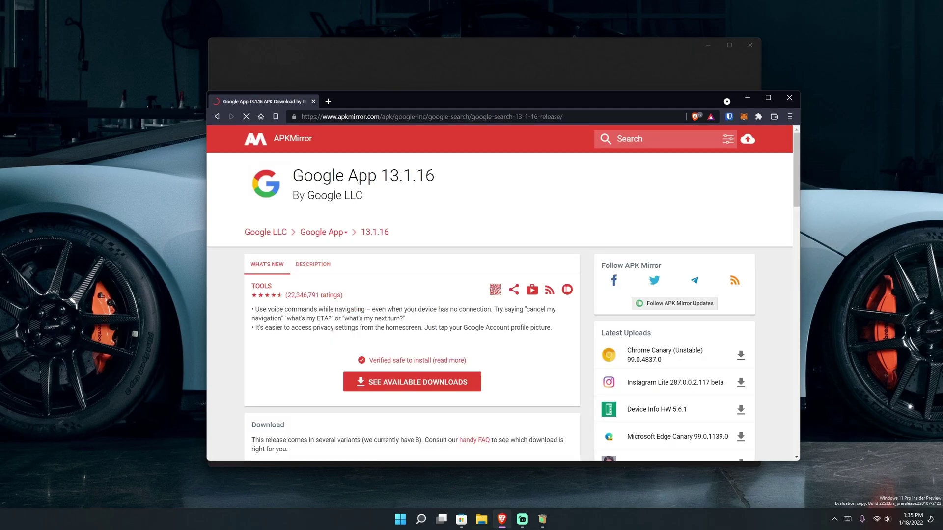
Open the Google App 13.1.16 160dpi arm-v7a variant's download page.
{"action": "scroll", "coordinate": [319, 294], "scroll_direction": "down", "scroll_amount": 2}
{"action": "scroll", "coordinate": [411, 290], "scroll_direction": "down", "scroll_amount": 2}
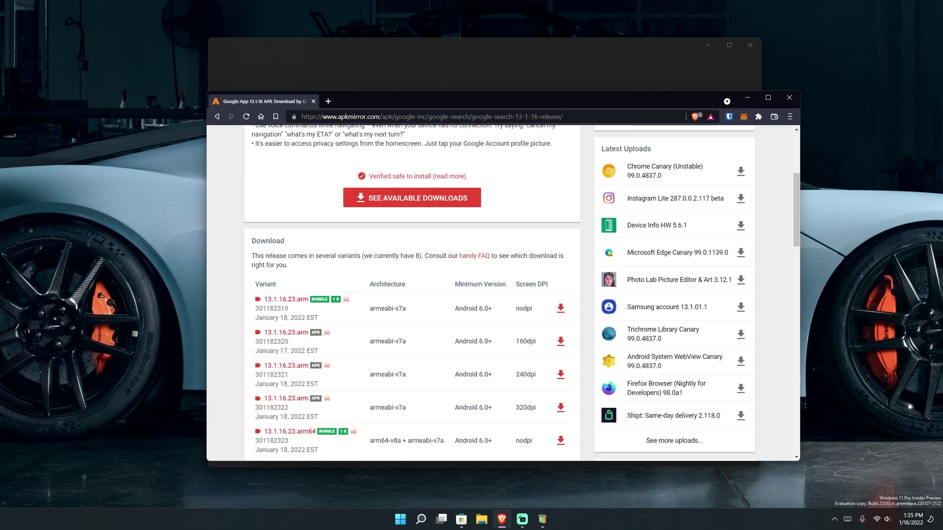
{"action": "scroll", "coordinate": [319, 253], "scroll_direction": "down", "scroll_amount": 1}
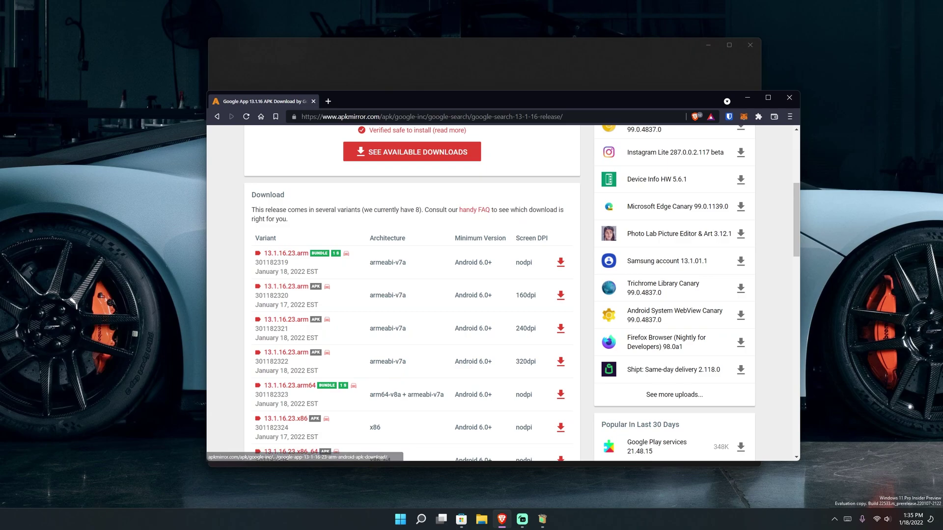
{"action": "left_click", "coordinate": [560, 295]}
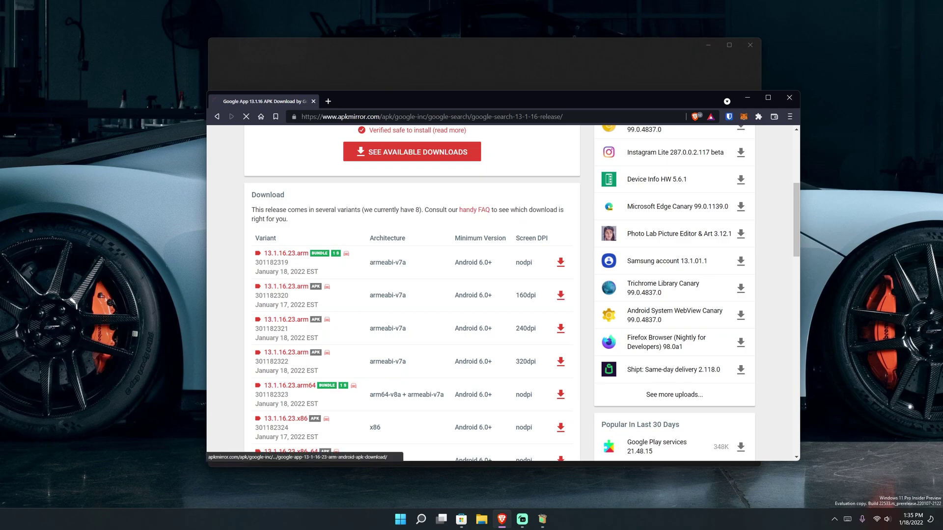
Download the Google App 13.1.16.23 APK to Downloads and minimize the browser.
{"action": "scroll", "coordinate": [500, 293], "scroll_direction": "down", "scroll_amount": 3}
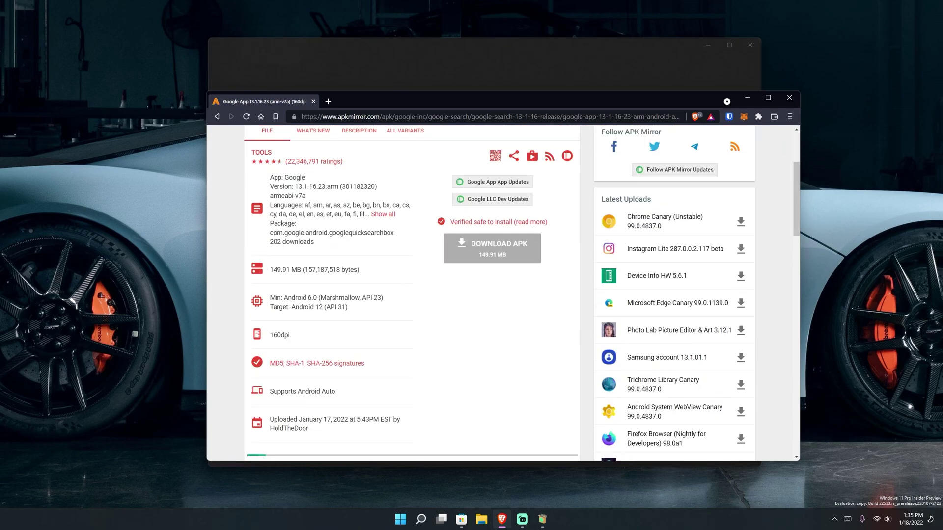
{"action": "scroll", "coordinate": [500, 293], "scroll_direction": "down", "scroll_amount": 4}
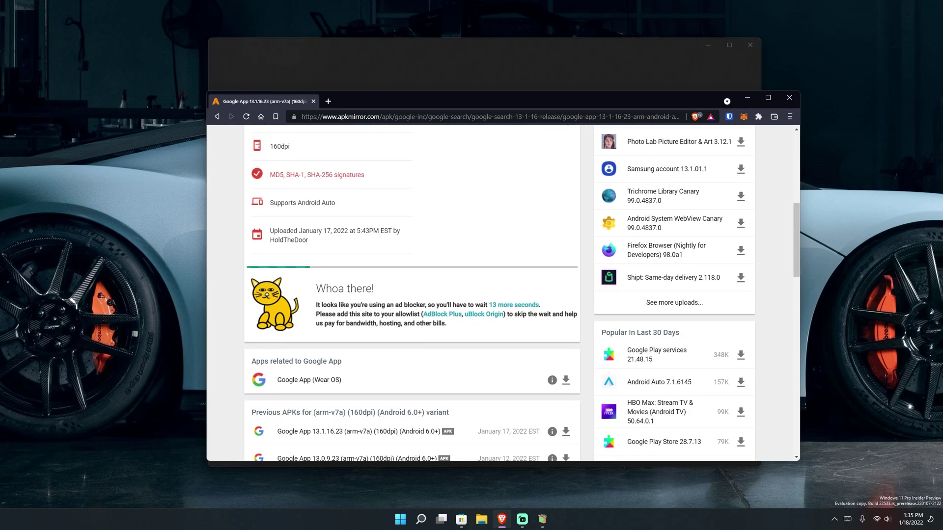
{"action": "scroll", "coordinate": [499, 293], "scroll_direction": "up", "scroll_amount": 1}
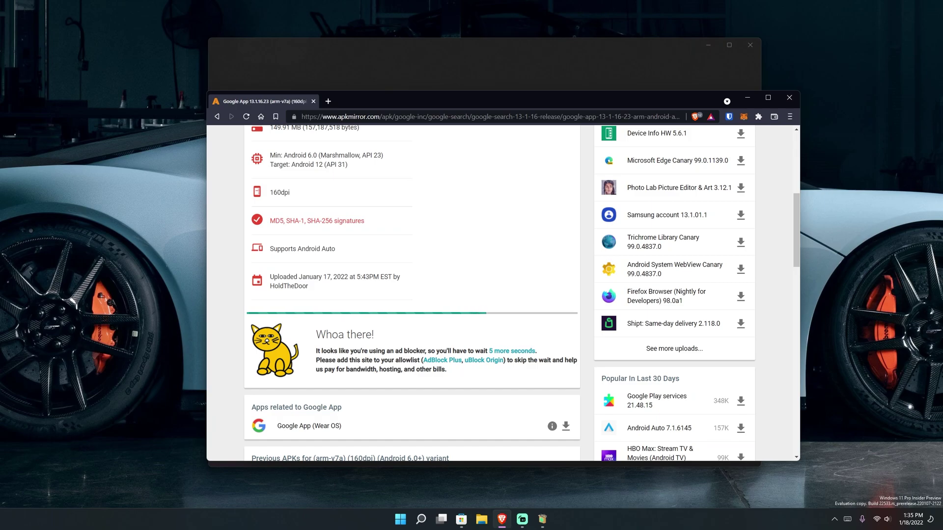
{"action": "scroll", "coordinate": [493, 336], "scroll_direction": "up", "scroll_amount": 5}
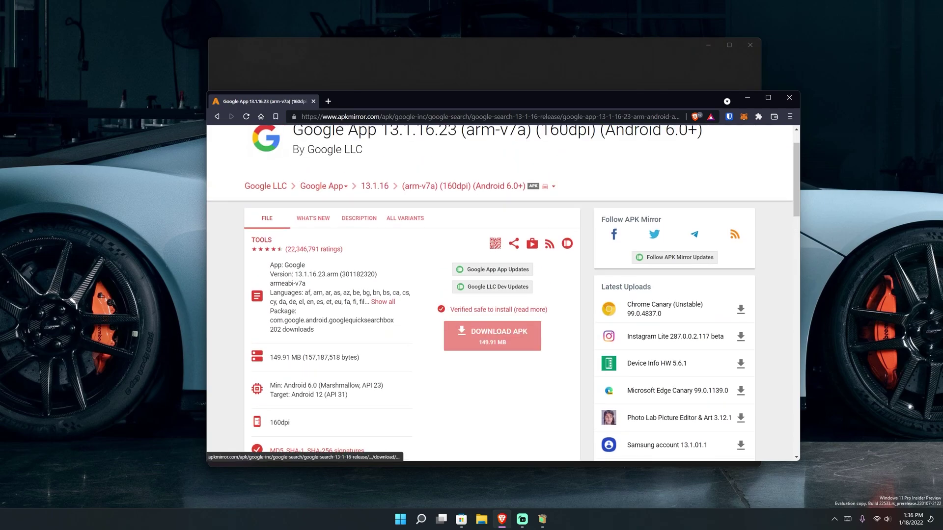
{"action": "left_click", "coordinate": [492, 336]}
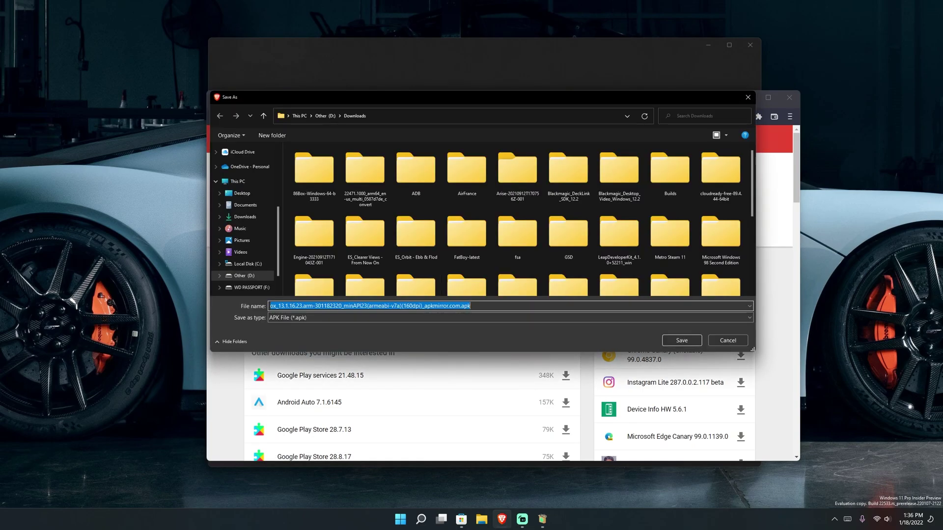
{"action": "key", "text": "Return"}
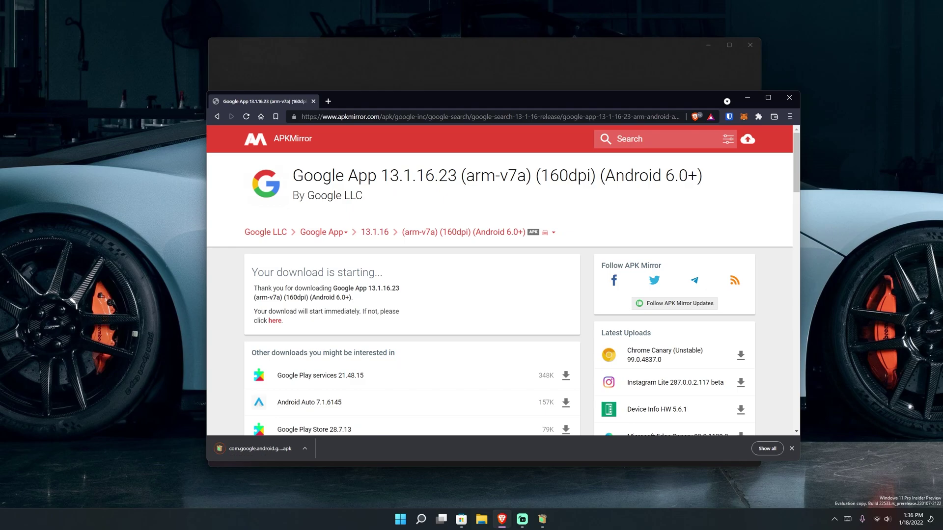
{"action": "left_click", "coordinate": [747, 98]}
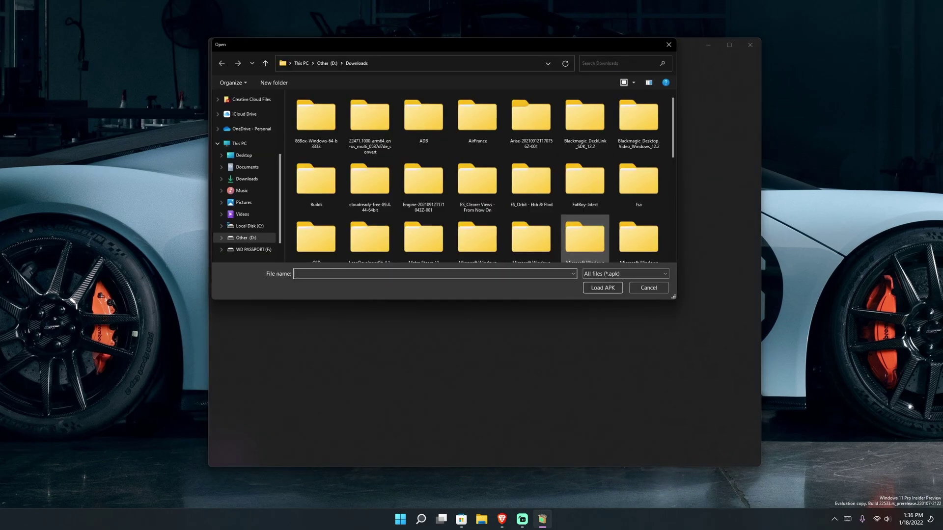
Load the Google APK from Quick access into WSATools, install it and launch the app.
{"action": "scroll", "coordinate": [246, 176], "scroll_direction": "up", "scroll_amount": 3}
{"action": "left_click", "coordinate": [245, 99]}
{"action": "key", "text": "Down"}
{"action": "key", "text": "Down"}
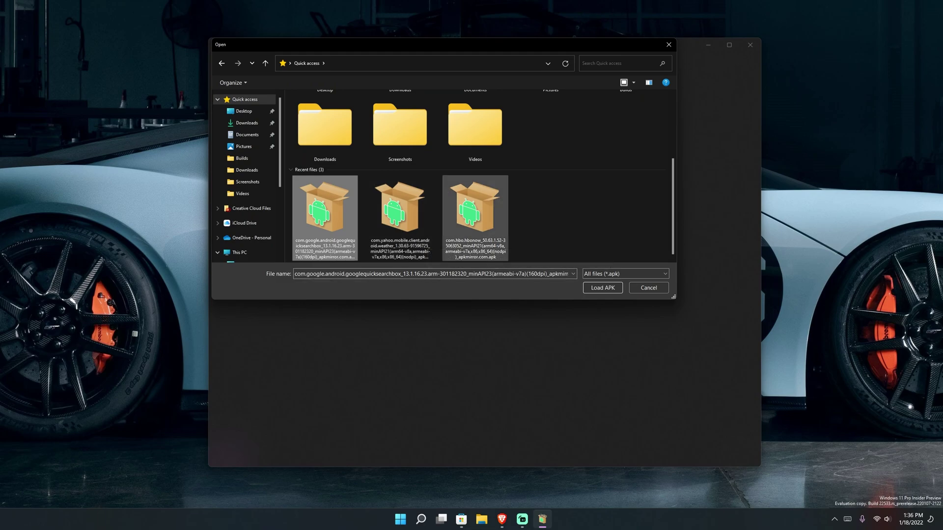
{"action": "left_click", "coordinate": [603, 288]}
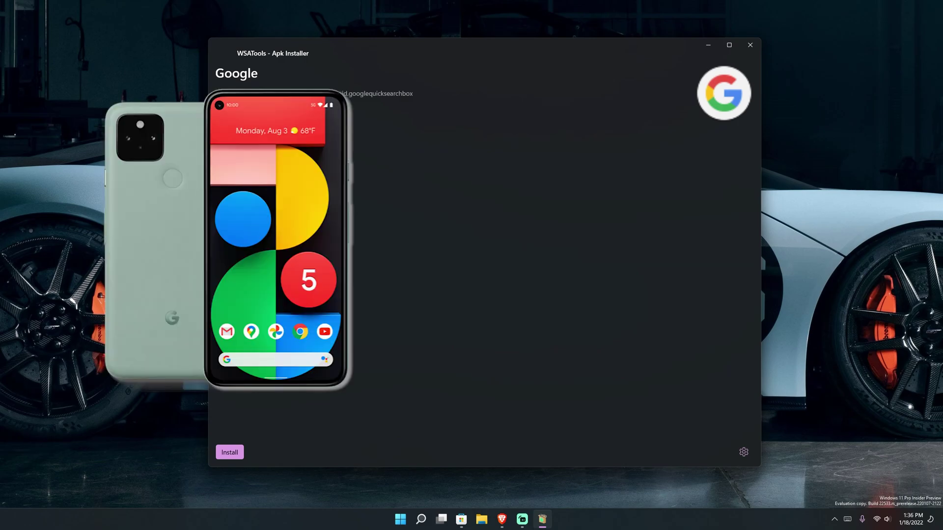
{"action": "key", "text": "Return"}
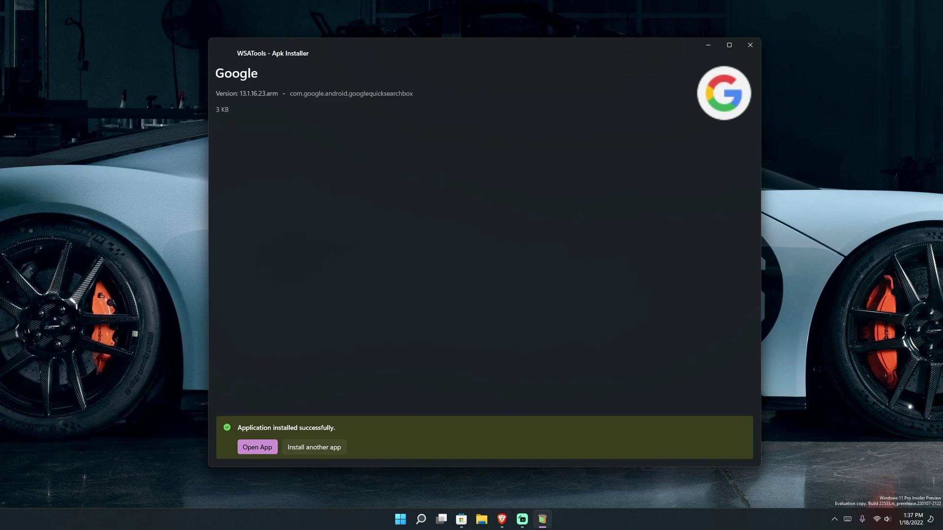
{"action": "left_click", "coordinate": [257, 447]}
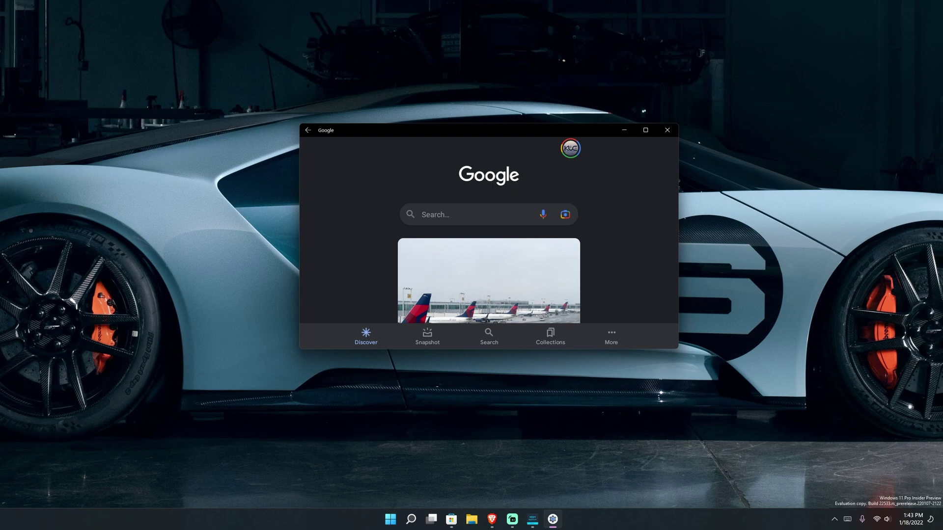
Search the Start menu for 'weather', replacing an earlier 'yahoo' query.
{"action": "key", "text": "super"}
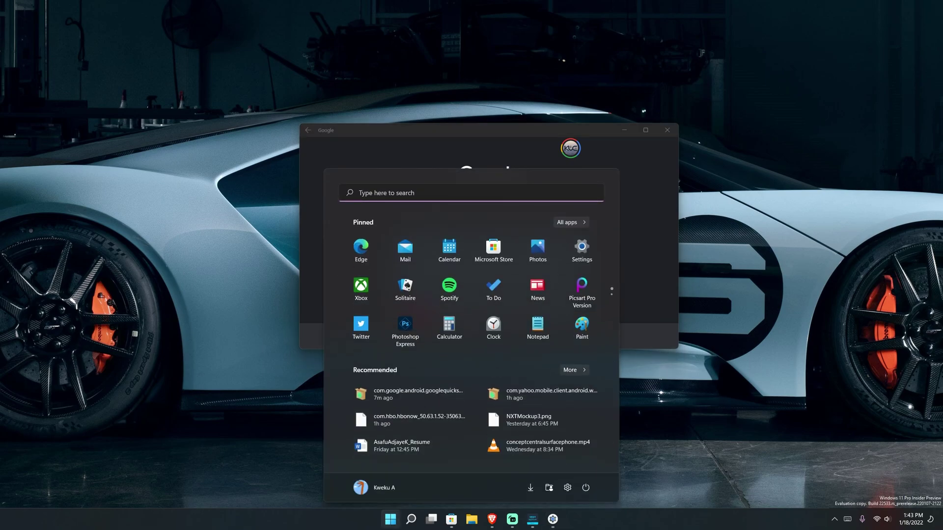
{"action": "type", "text": "yahoo"}
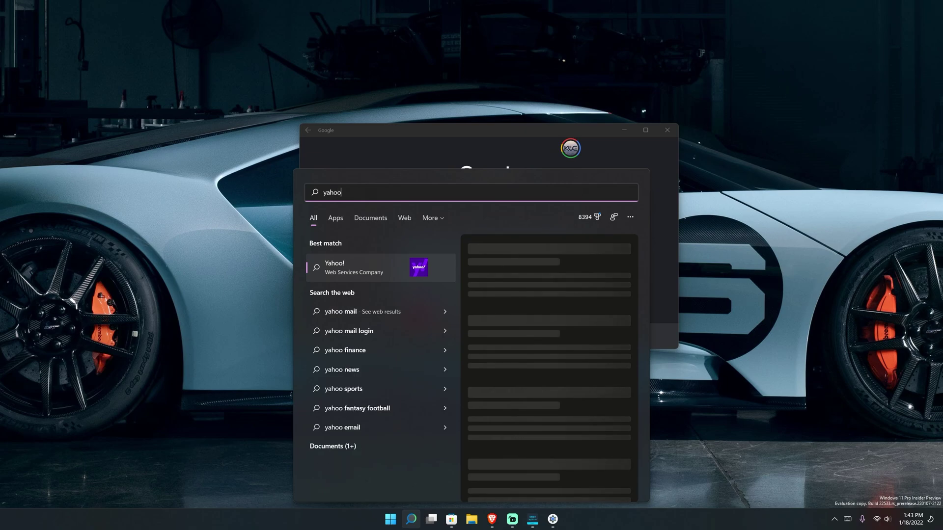
{"action": "type", "text": " fi"}
{"action": "key", "text": "BackSpace"}
{"action": "key", "text": "BackSpace"}
{"action": "type", "text": "wea"}
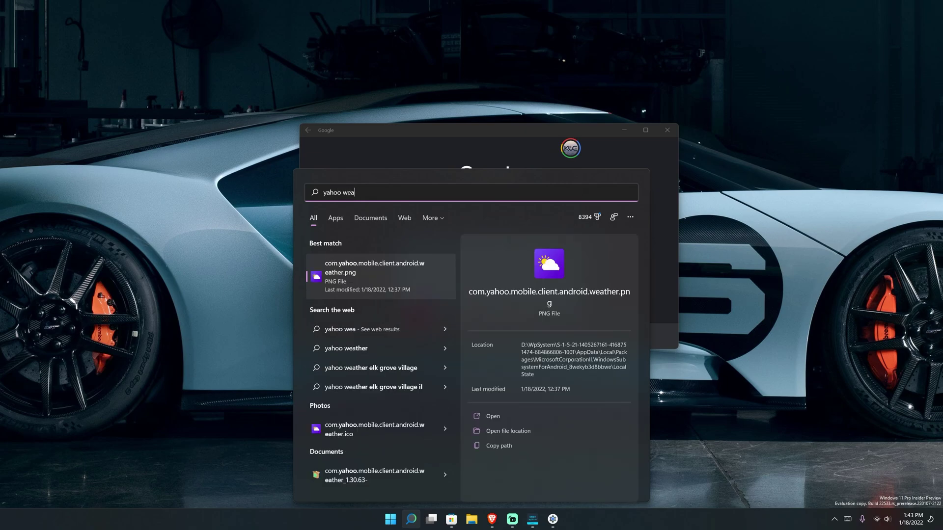
{"action": "key", "text": "ctrl+a"}
{"action": "type", "text": "e"}
{"action": "key", "text": "BackSpace"}
{"action": "type", "text": "weather"}
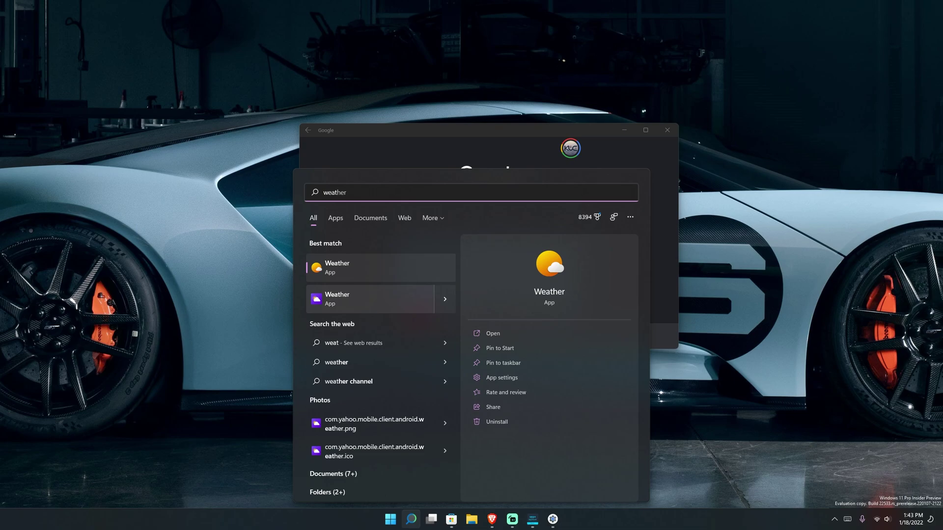
{"action": "key", "text": "Escape"}
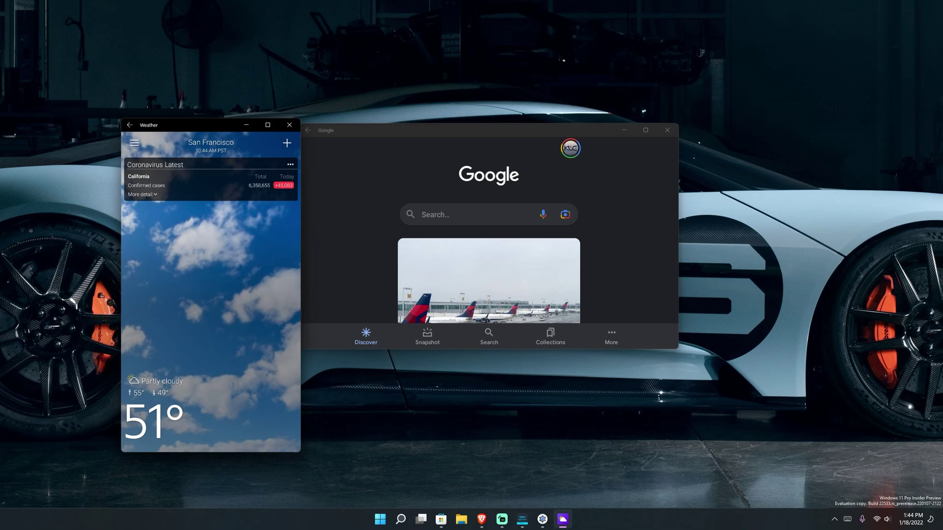
Move the Weather window to the centre, then snap it to the right half.
{"action": "left_click_drag", "start_coordinate": [215, 123], "coordinate": [431, 72]}
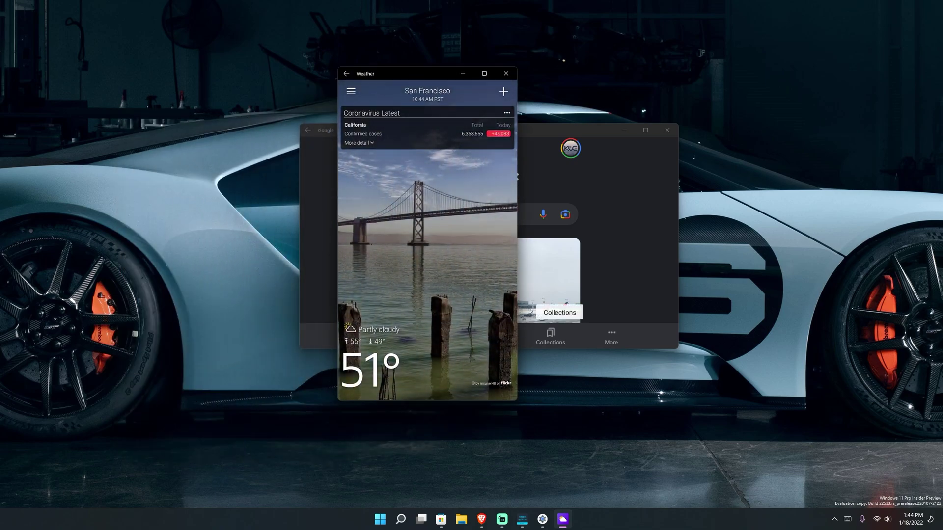
{"action": "key", "text": "super+Right"}
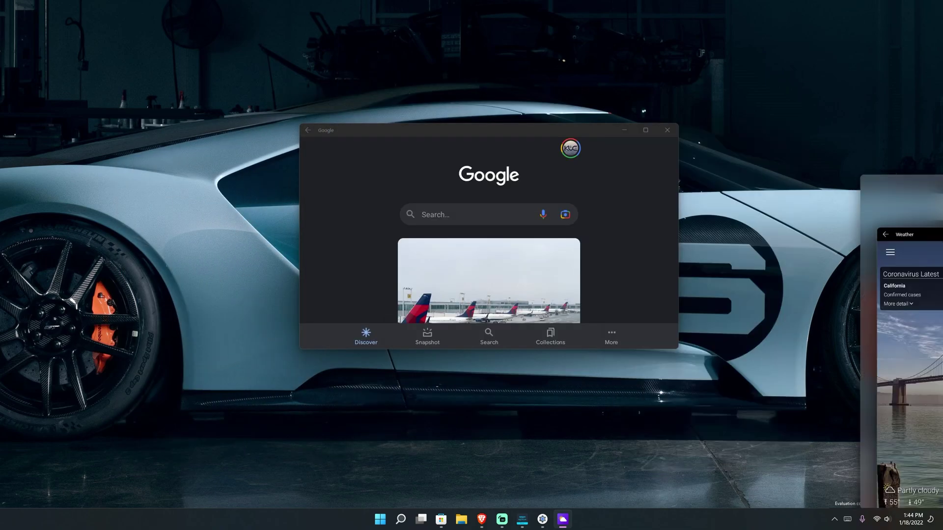
Snap Google to the left half and switch Weather's forecast to New York.
{"action": "key", "text": "Return"}
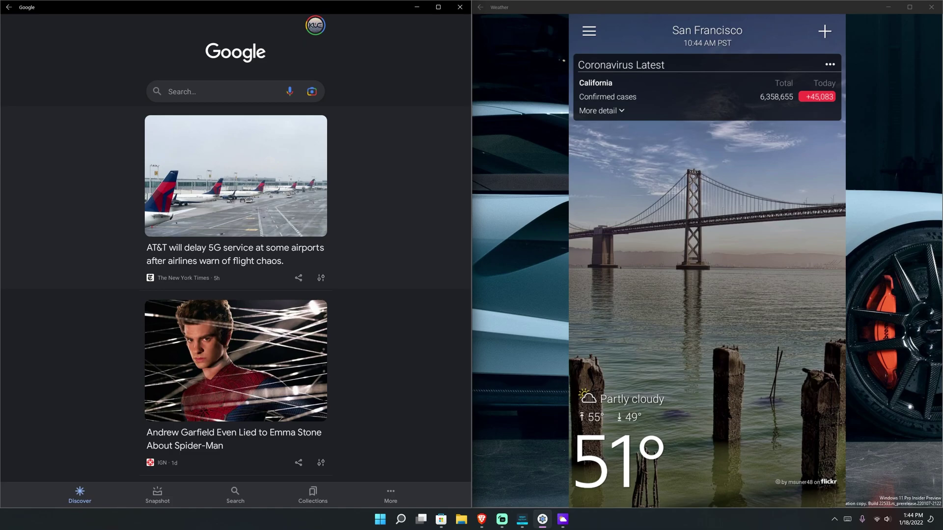
{"action": "left_click", "coordinate": [589, 31]}
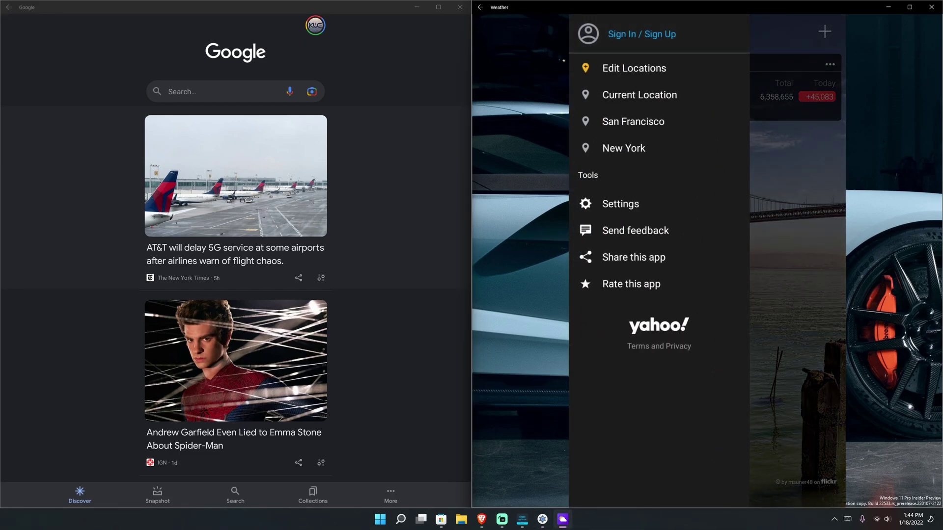
{"action": "left_click", "coordinate": [639, 94]}
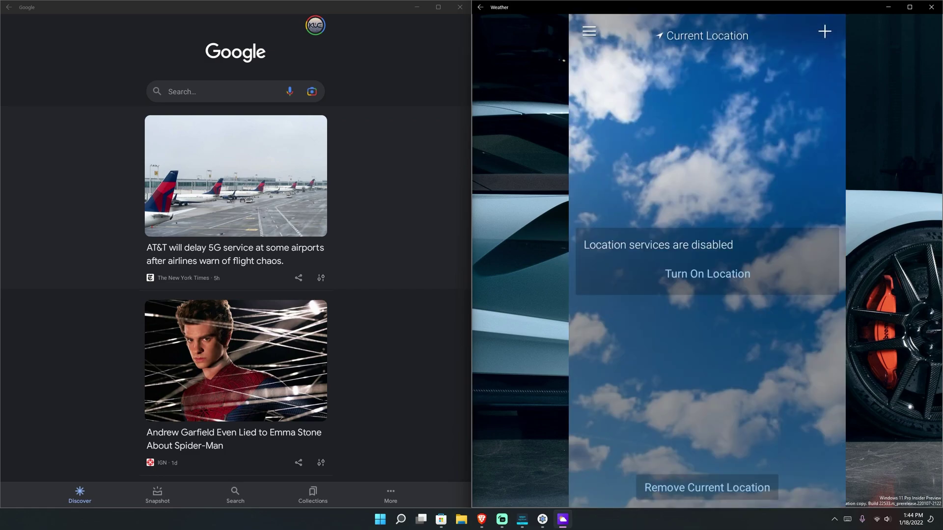
{"action": "left_click", "coordinate": [589, 31]}
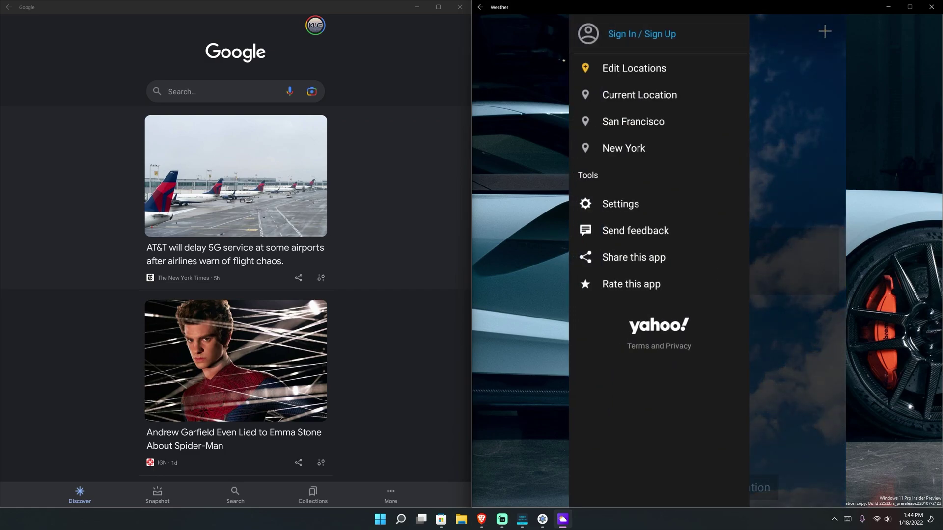
{"action": "left_click", "coordinate": [624, 148]}
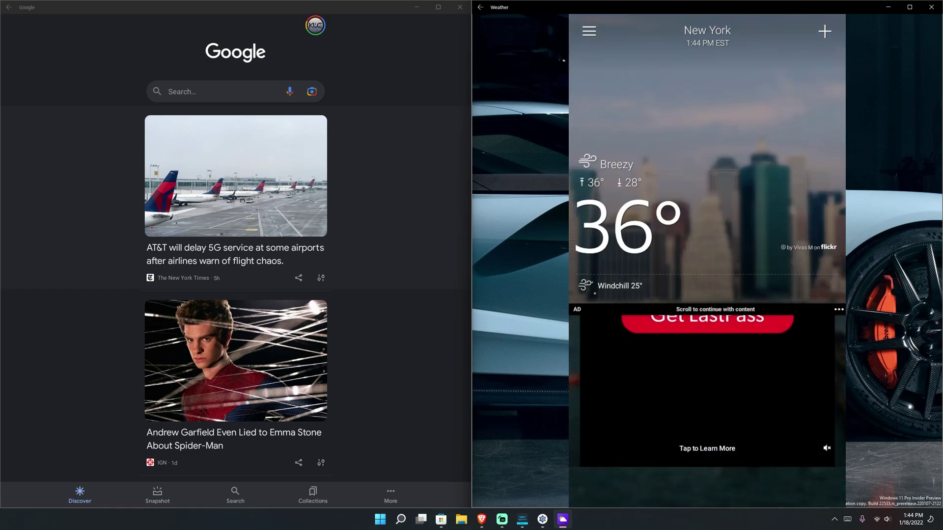
Scroll New York's forecast, minimise Weather and unsnap the Google window.
{"action": "scroll", "coordinate": [707, 270], "scroll_direction": "down", "scroll_amount": 5}
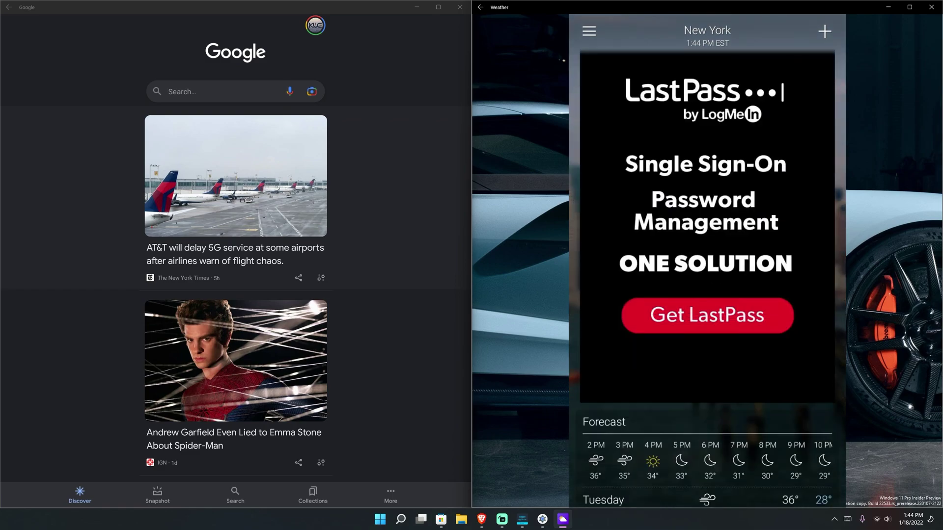
{"action": "scroll", "coordinate": [708, 270], "scroll_direction": "down", "scroll_amount": 5}
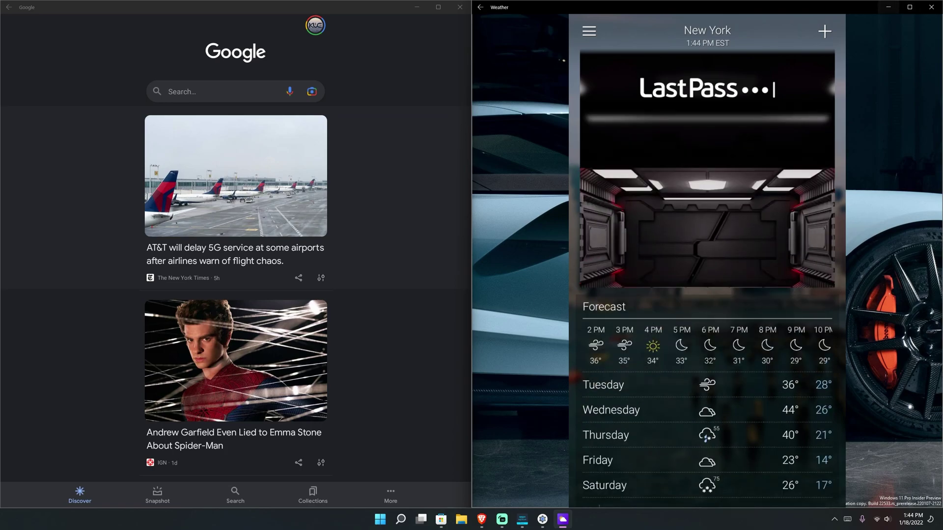
{"action": "left_click", "coordinate": [888, 7]}
{"action": "left_click_drag", "start_coordinate": [253, 6], "coordinate": [577, 120]}
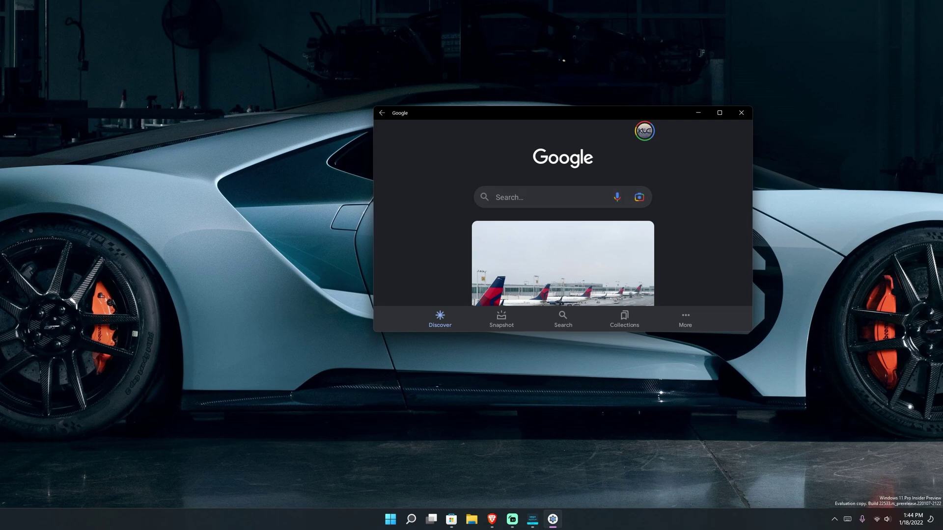
Search Google for the trending Prince Andrew Jeffrey Epstein story and scroll the results.
{"action": "left_click", "coordinate": [540, 197]}
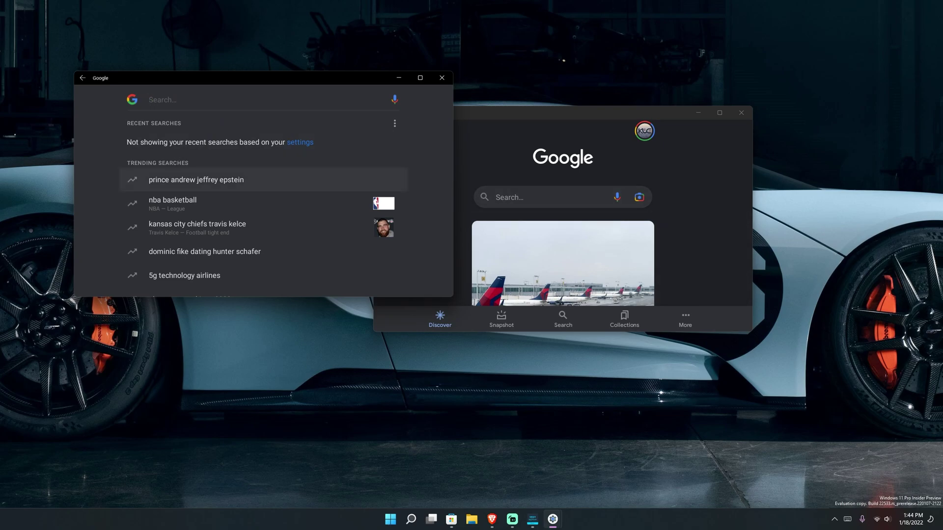
{"action": "left_click", "coordinate": [196, 180]}
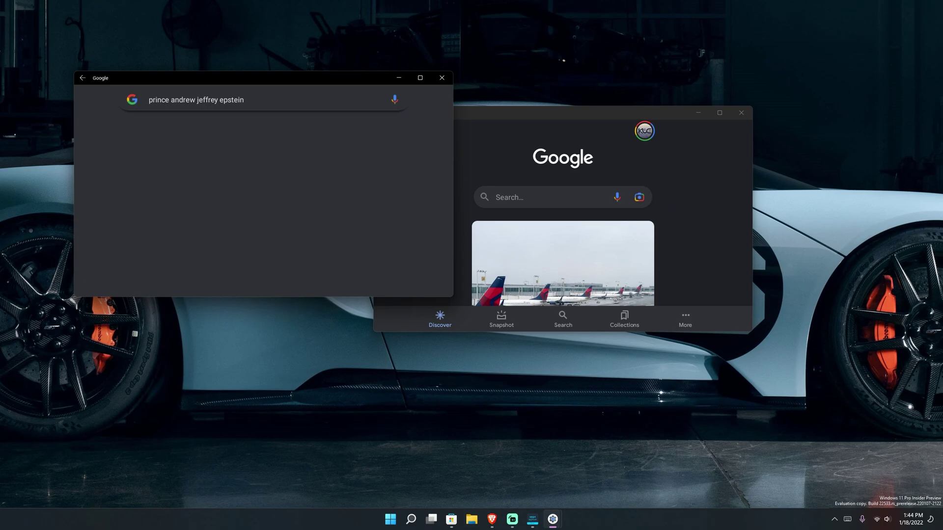
{"action": "scroll", "coordinate": [265, 192], "scroll_direction": "down", "scroll_amount": 2}
{"action": "scroll", "coordinate": [265, 192], "scroll_direction": "down", "scroll_amount": 5}
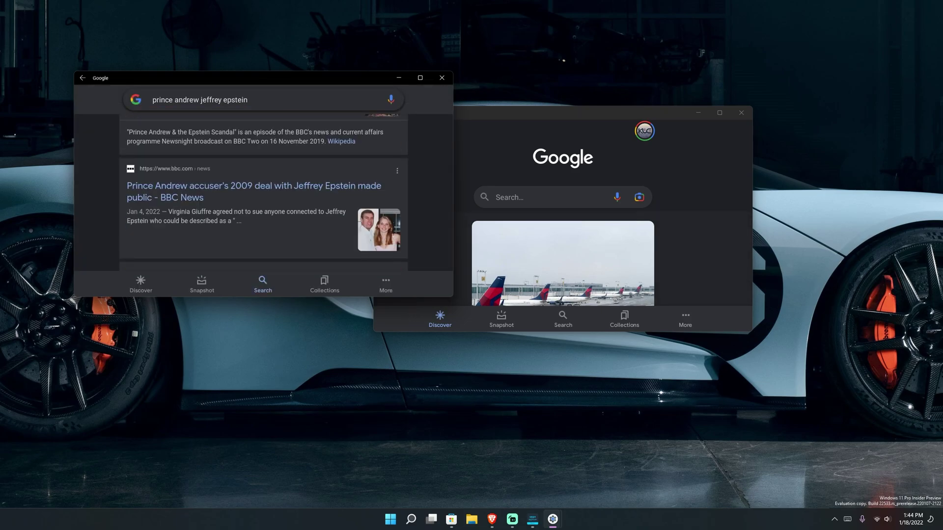
Open the BBC News article, dismiss its registration prompt, and minimise the browser.
{"action": "left_click", "coordinate": [254, 186]}
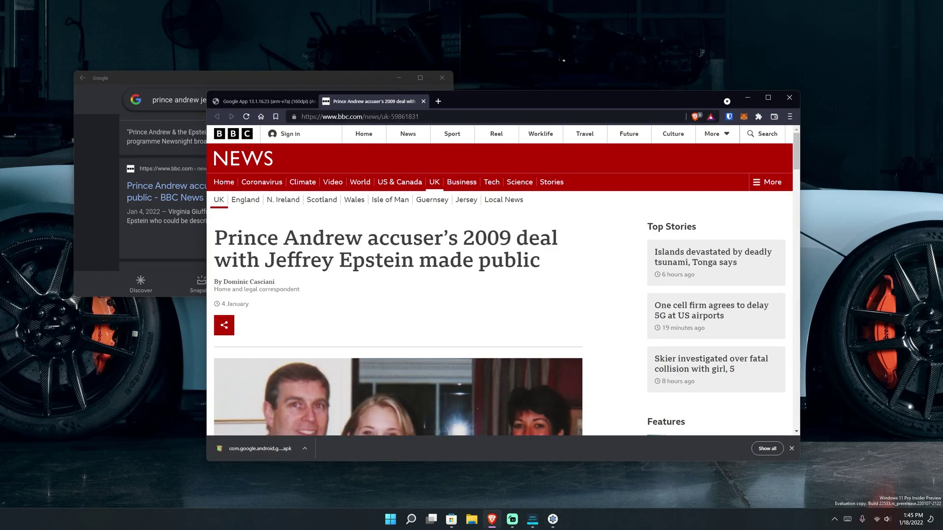
{"action": "key", "text": "Escape"}
{"action": "scroll", "coordinate": [499, 280], "scroll_direction": "down", "scroll_amount": 3}
{"action": "scroll", "coordinate": [500, 280], "scroll_direction": "up", "scroll_amount": 3}
{"action": "left_click", "coordinate": [747, 97]}
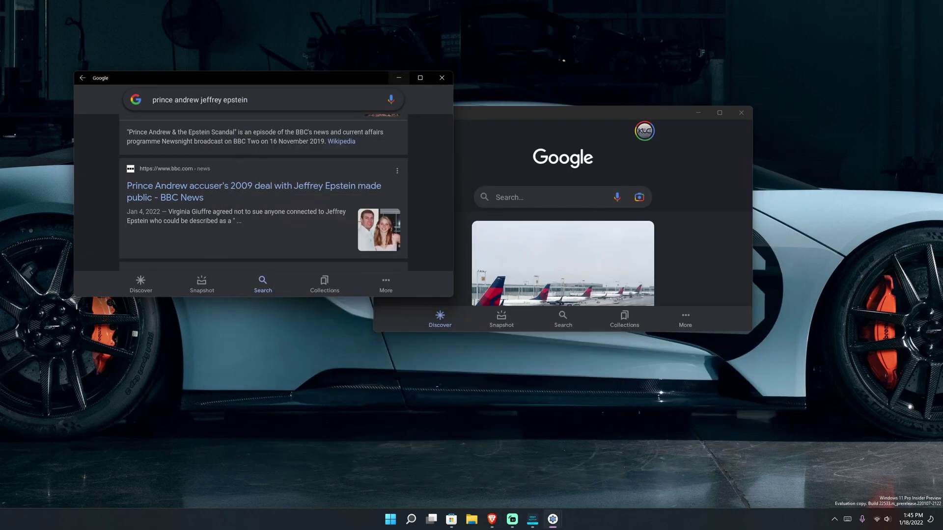
Close the search results window, shift the Google window left and open Start.
{"action": "left_click", "coordinate": [399, 77]}
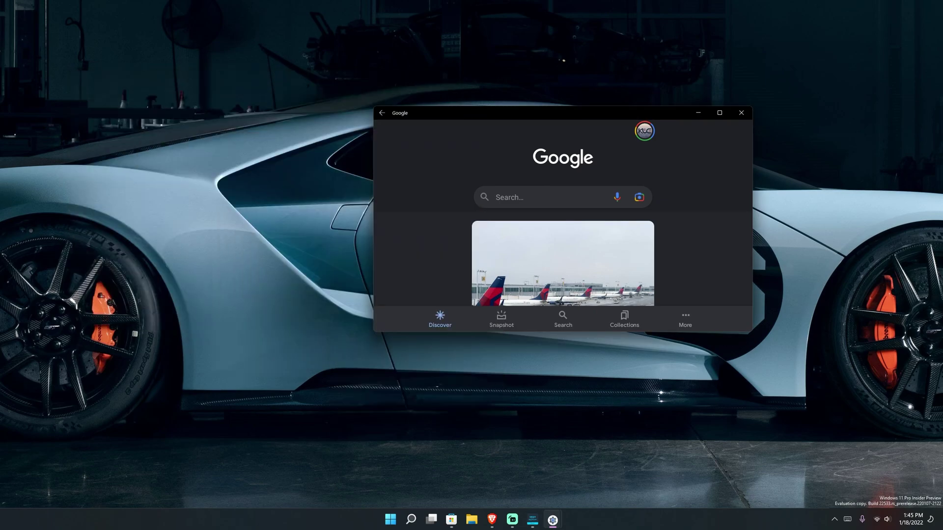
{"action": "left_click_drag", "start_coordinate": [548, 111], "coordinate": [453, 110]}
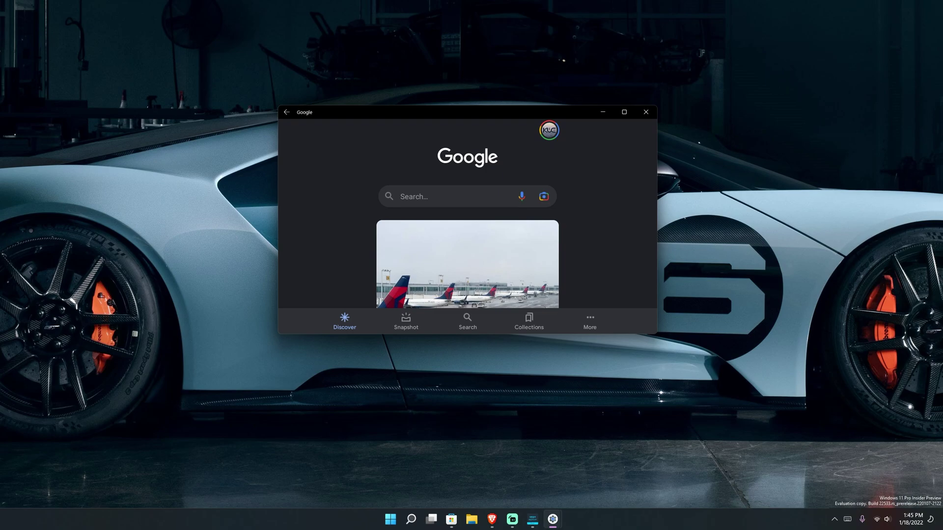
{"action": "key", "text": "super"}
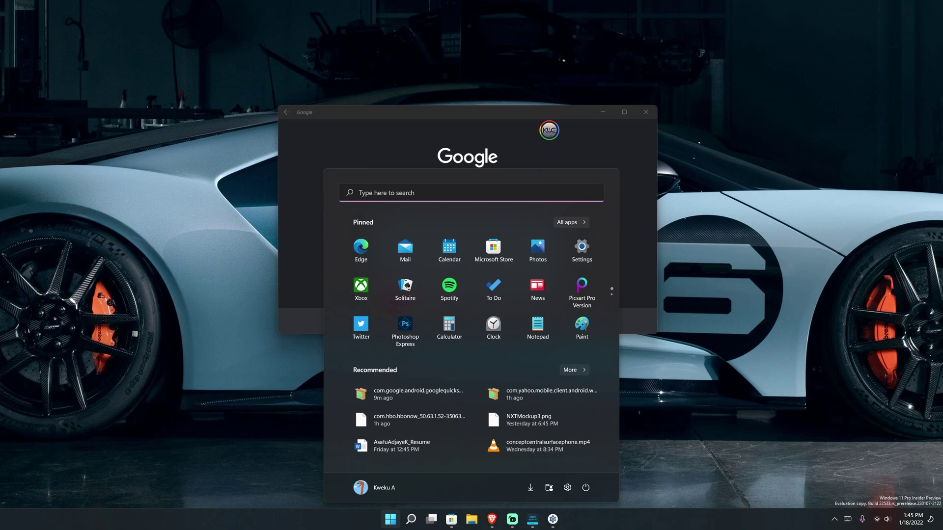
Open WSA Settings via 'sub', scroll through the Android developer options, then close them.
{"action": "type", "text": "sub"}
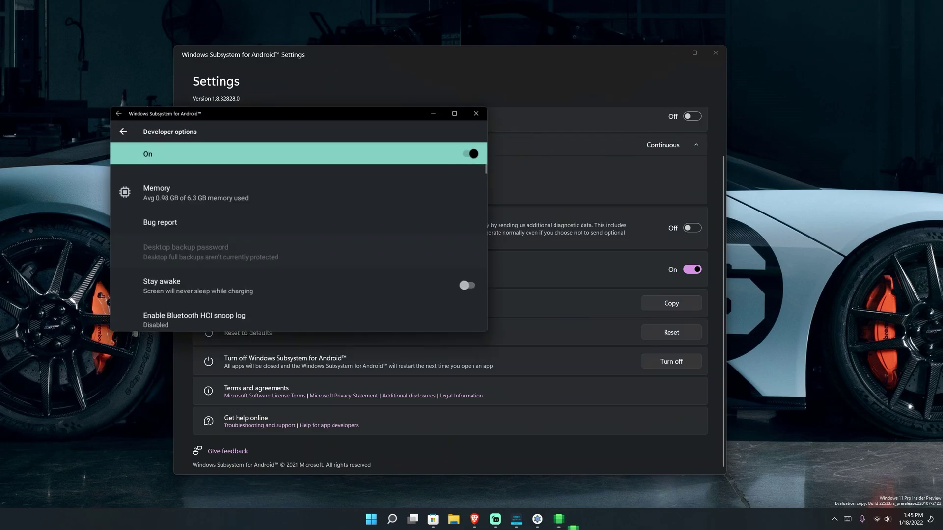
{"action": "scroll", "coordinate": [299, 246], "scroll_direction": "down", "scroll_amount": 15}
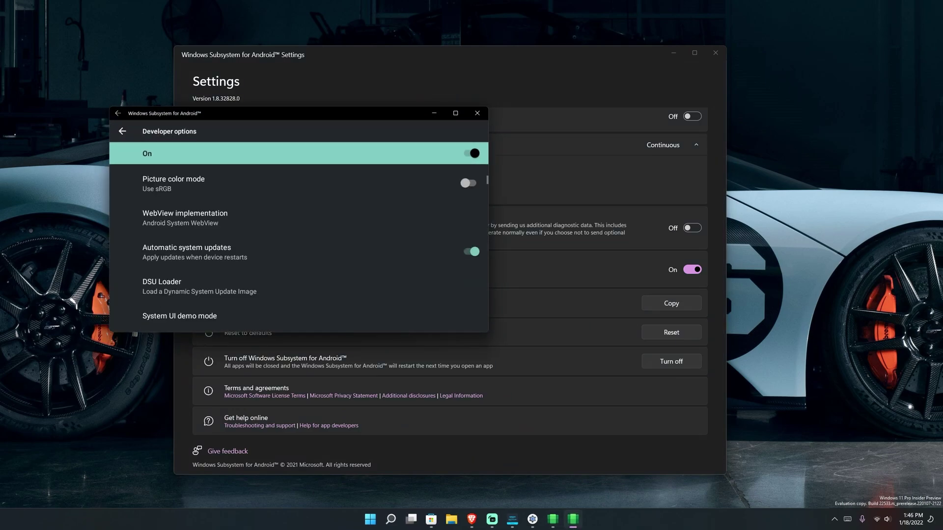
{"action": "scroll", "coordinate": [299, 245], "scroll_direction": "down", "scroll_amount": 1}
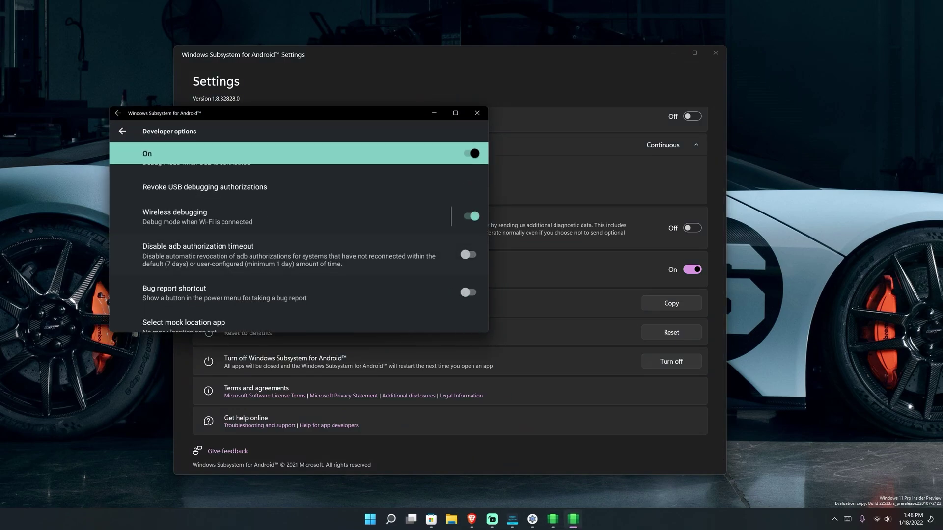
{"action": "scroll", "coordinate": [298, 246], "scroll_direction": "down", "scroll_amount": 2}
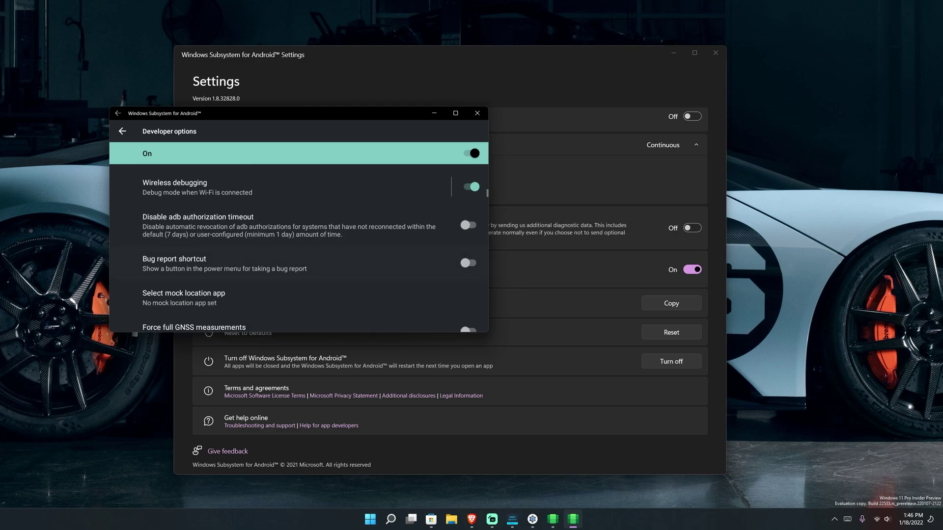
{"action": "scroll", "coordinate": [298, 246], "scroll_direction": "down", "scroll_amount": 2}
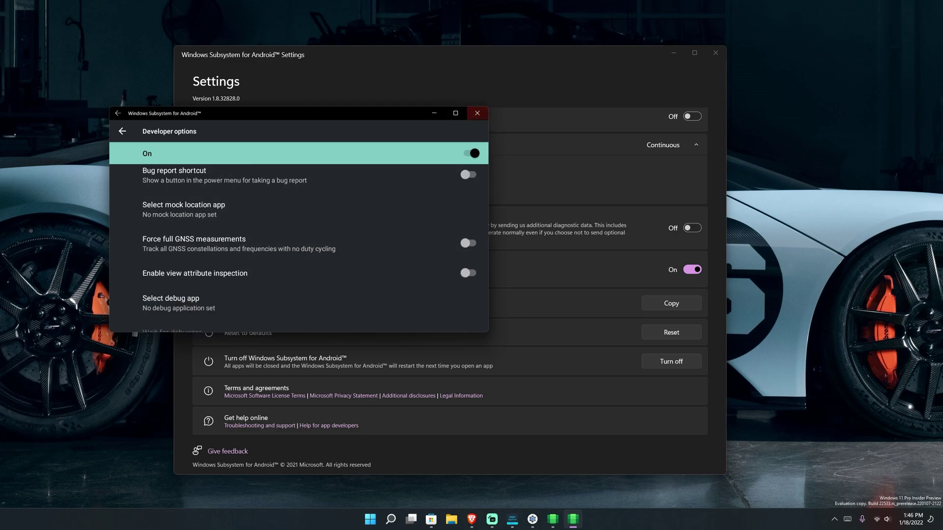
{"action": "left_click", "coordinate": [477, 113]}
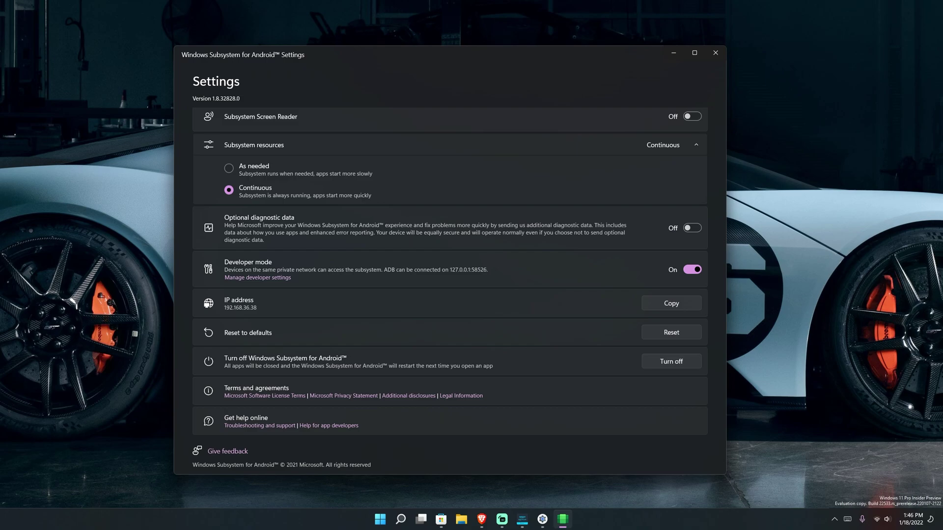
Minimise the Windows Subsystem for Android Settings window to reveal the Google Discover feed.
{"action": "left_click", "coordinate": [674, 53]}
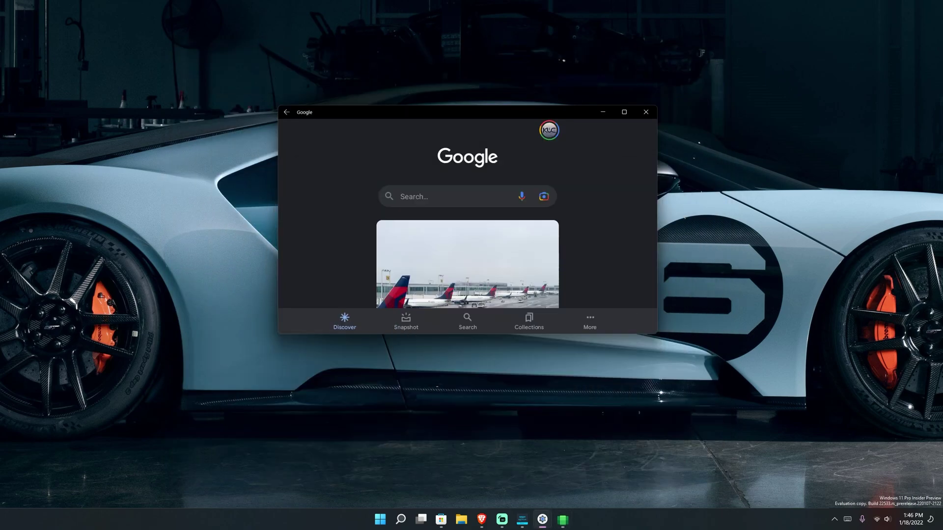